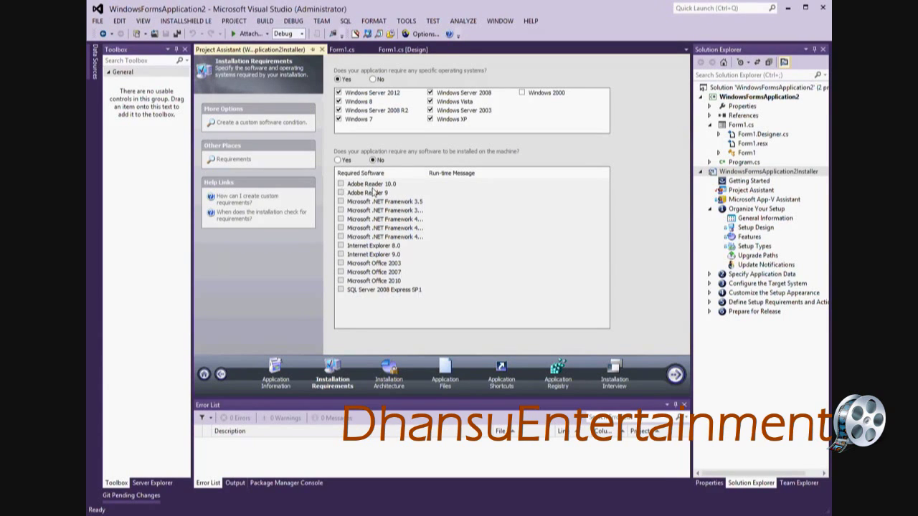
Step: Add the Primary output of WindowsFormsApplication2 to the installer's application files
{"action": "left_click", "coordinate": [393, 370]}
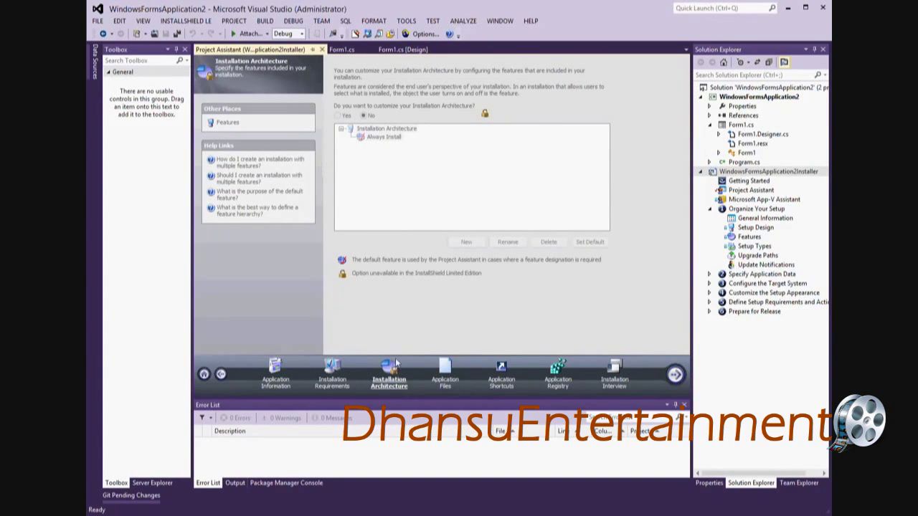
{"action": "left_click", "coordinate": [445, 368]}
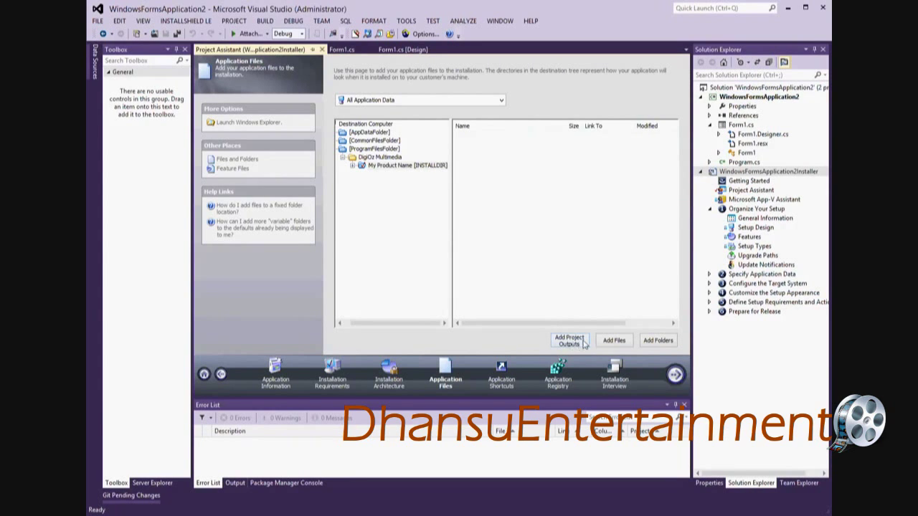
{"action": "left_click", "coordinate": [581, 345]}
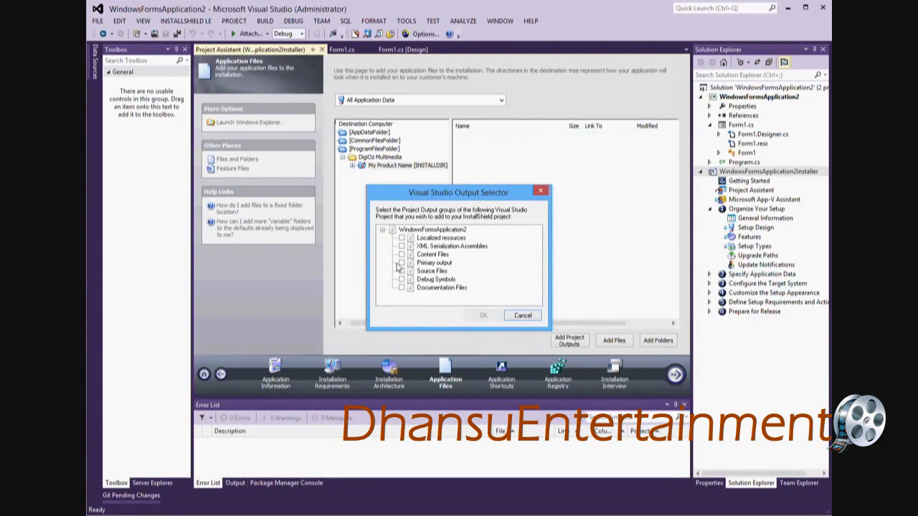
{"action": "left_click", "coordinate": [402, 263]}
{"action": "left_click", "coordinate": [483, 315]}
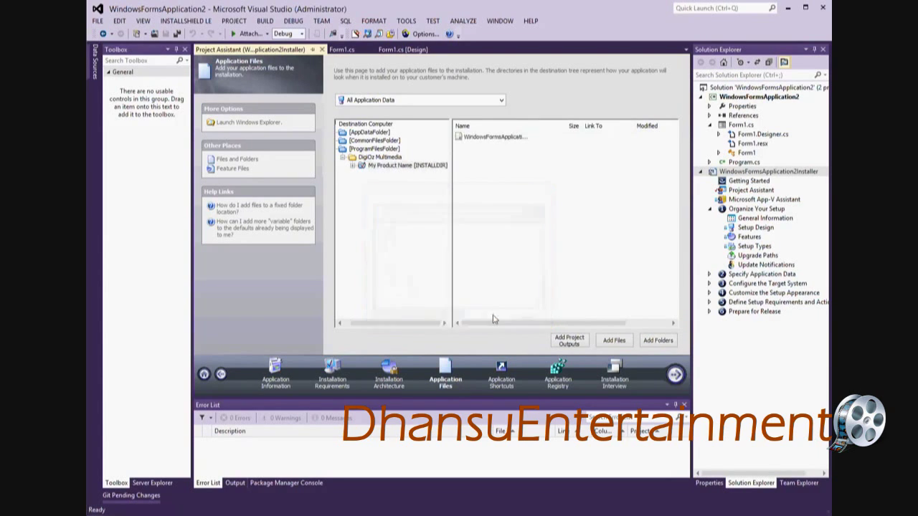
Step: Resolve the added project output and inspect its full target name, closing the outputs list when done
{"action": "right_click", "coordinate": [492, 138]}
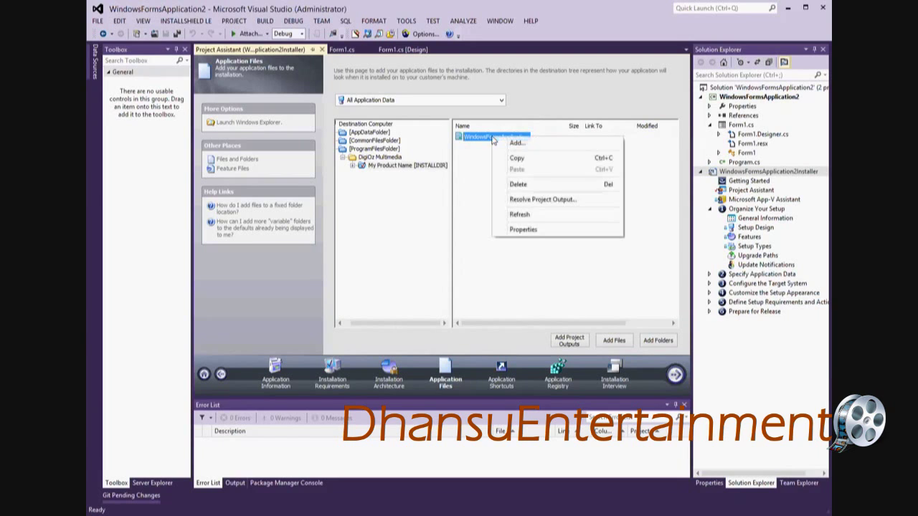
{"action": "left_click", "coordinate": [529, 203]}
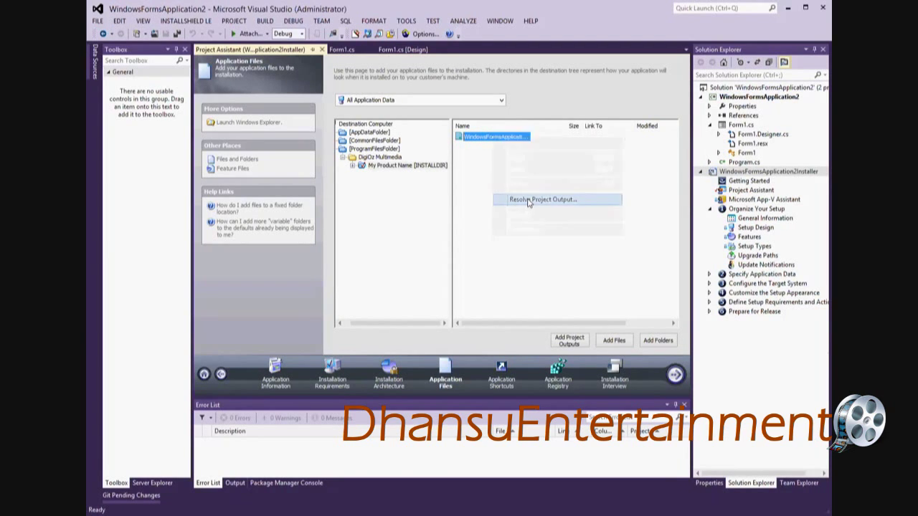
{"action": "left_click", "coordinate": [426, 244]}
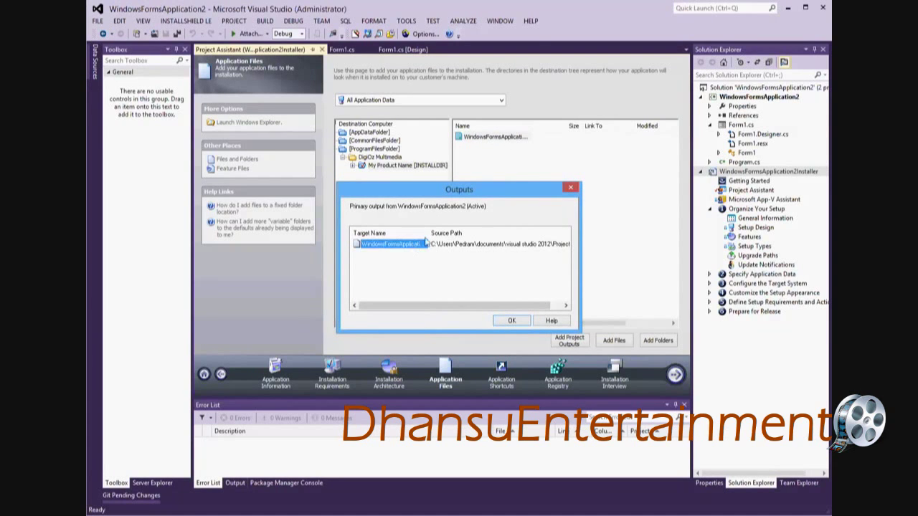
{"action": "left_click_drag", "start_coordinate": [430, 239], "coordinate": [451, 241]}
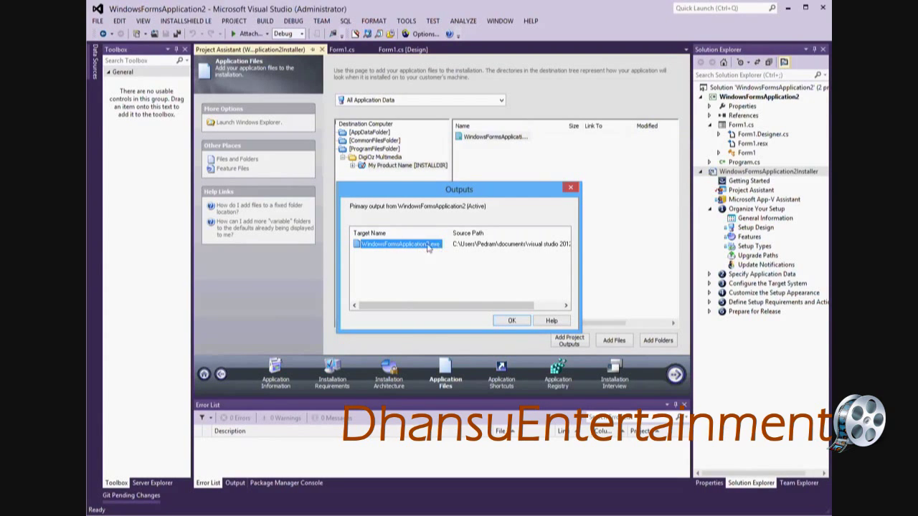
{"action": "left_click", "coordinate": [511, 321]}
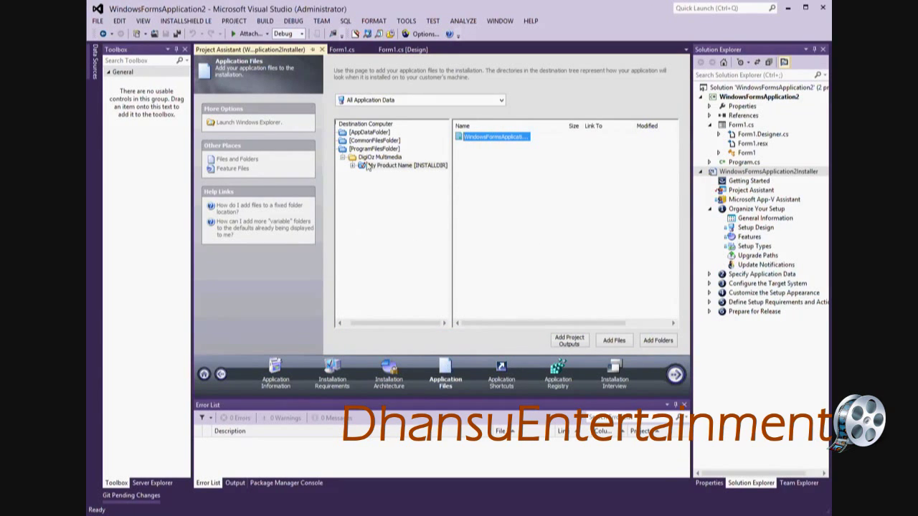
Step: Look through the installer's destination folders, including the contents of My Product Name, and view the Application Registry page
{"action": "left_click", "coordinate": [371, 133]}
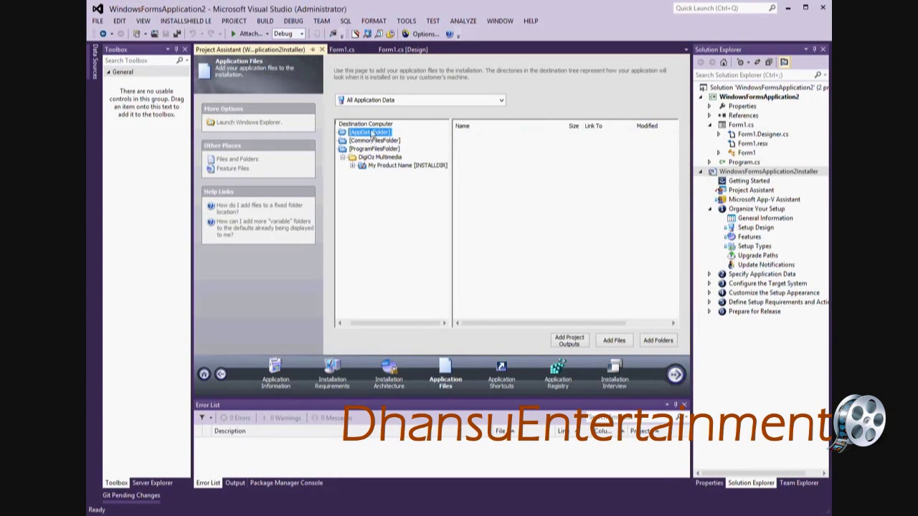
{"action": "left_click", "coordinate": [375, 141]}
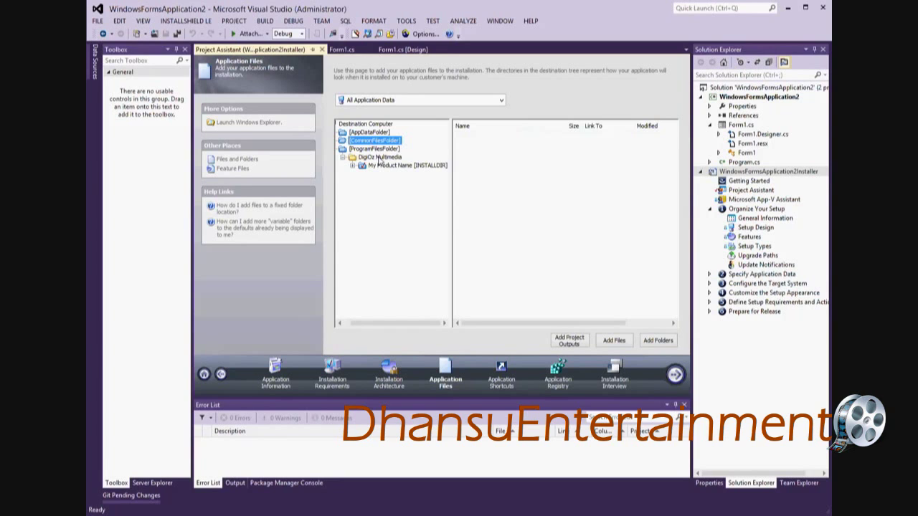
{"action": "left_click", "coordinate": [352, 165]}
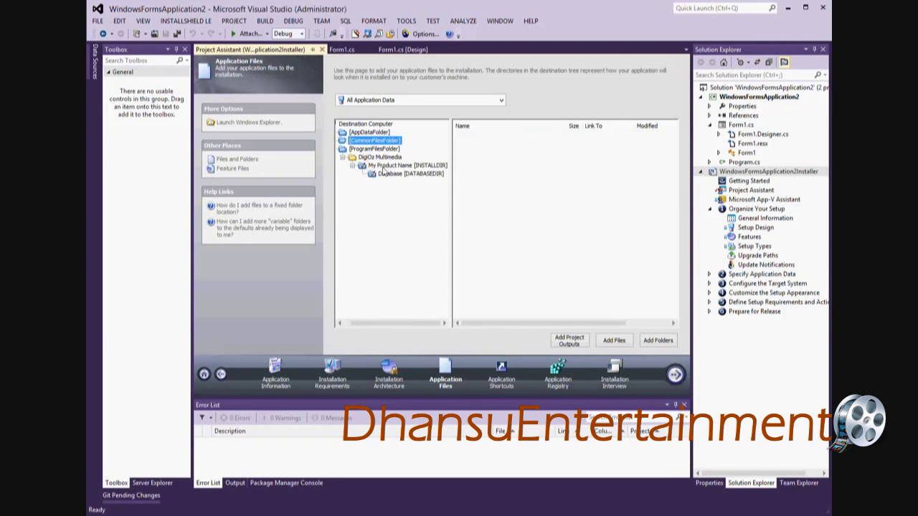
{"action": "left_click", "coordinate": [559, 372]}
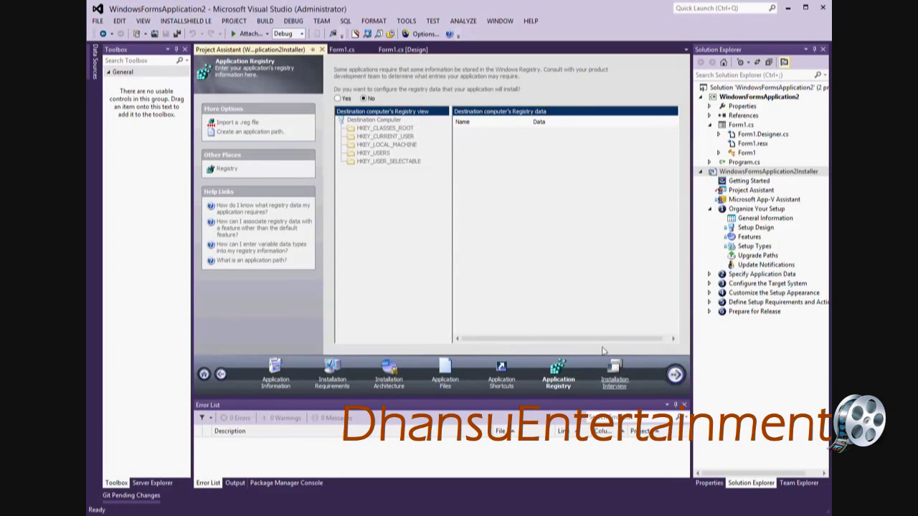
Step: Go from Application Information to the installer's General Information settings and set the product version to 1.0.0
{"action": "left_click", "coordinate": [275, 369]}
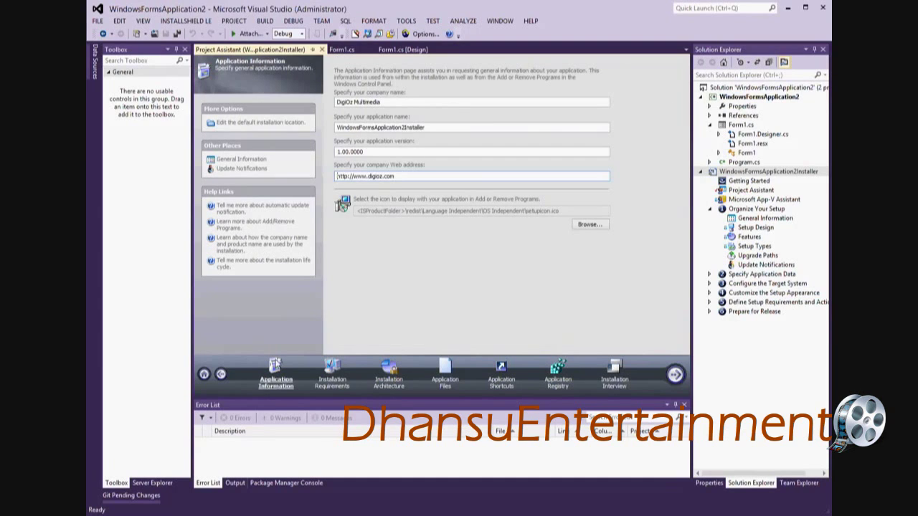
{"action": "left_click", "coordinate": [243, 160]}
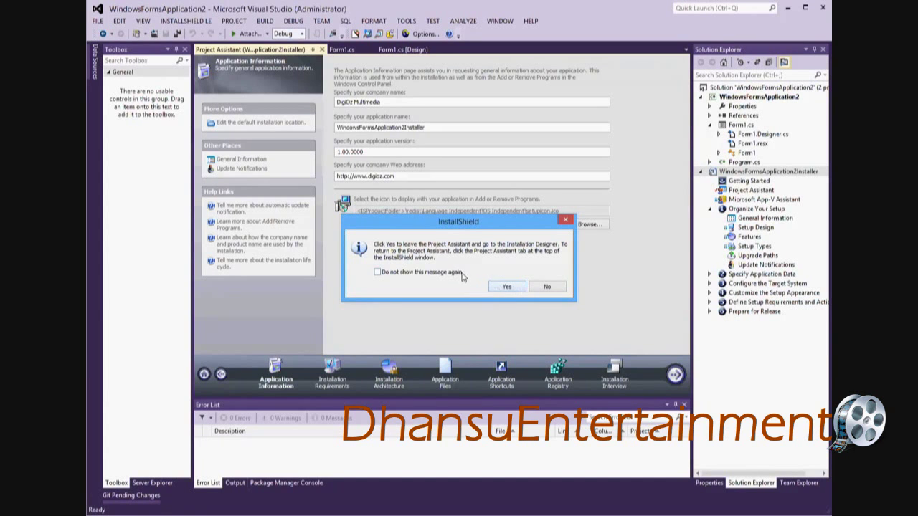
{"action": "left_click", "coordinate": [507, 287]}
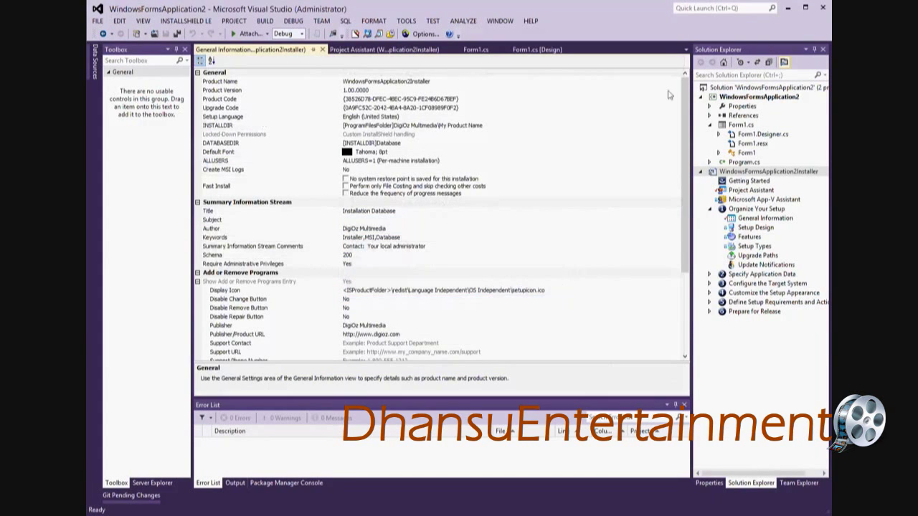
{"action": "scroll", "coordinate": [693, 104], "scroll_direction": "down", "scroll_amount": 1}
{"action": "scroll", "coordinate": [692, 104], "scroll_direction": "down", "scroll_amount": 5}
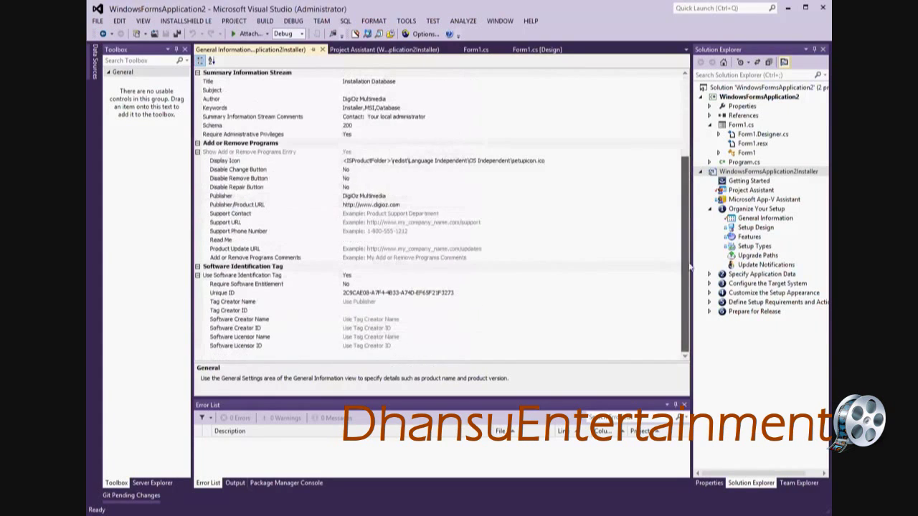
{"action": "scroll", "coordinate": [693, 287], "scroll_direction": "up", "scroll_amount": 6}
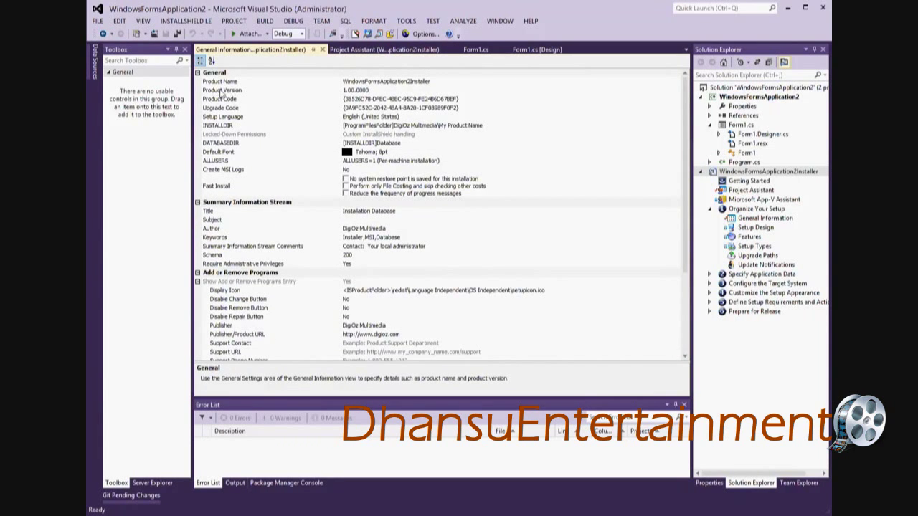
{"action": "left_click", "coordinate": [377, 92]}
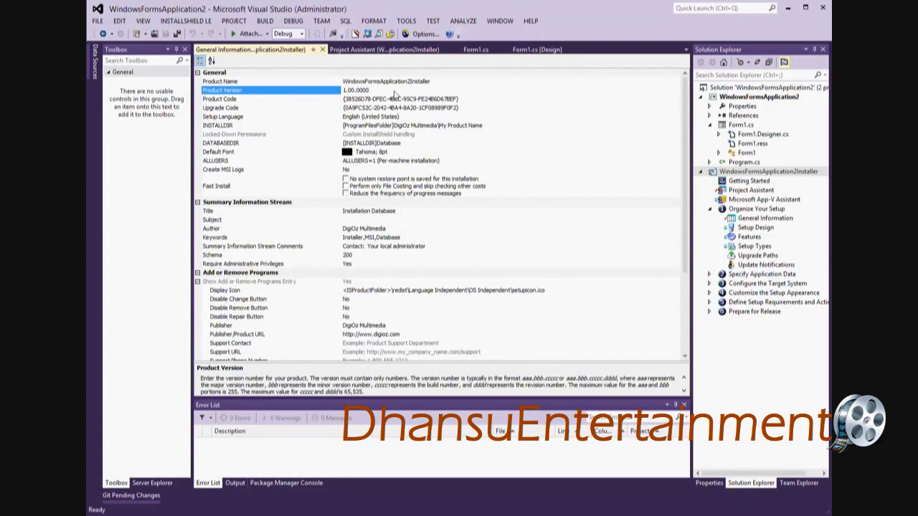
{"action": "left_click_drag", "start_coordinate": [390, 93], "coordinate": [342, 91]}
{"action": "type", "text": "1"}
Step: Change the final folder of the INSTALLDIR path to WindowsFormsApplication2 and review the remaining general settings
{"action": "left_click", "coordinate": [345, 128]}
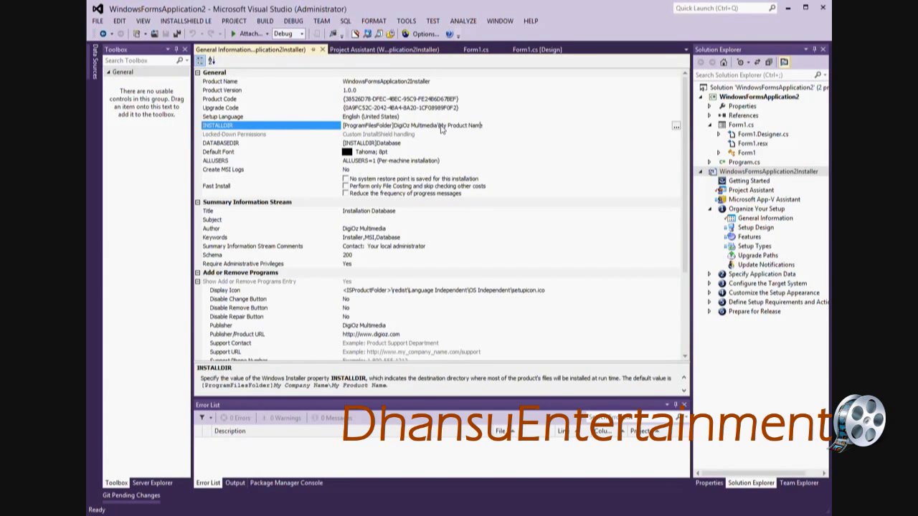
{"action": "left_click_drag", "start_coordinate": [505, 131], "coordinate": [439, 128]}
{"action": "type", "text": "WindowsFormsApplication2"}
{"action": "scroll", "coordinate": [374, 292], "scroll_direction": "down", "scroll_amount": 3}
{"action": "scroll", "coordinate": [263, 306], "scroll_direction": "down", "scroll_amount": 2}
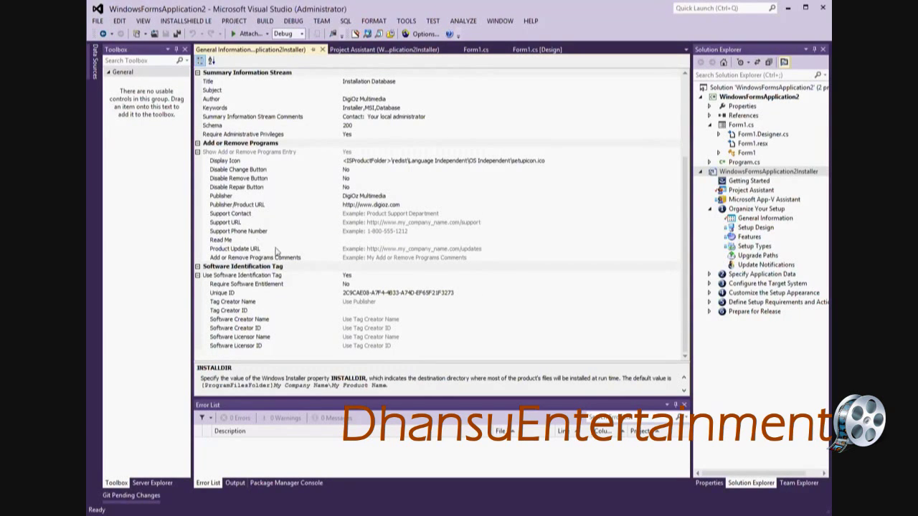
{"action": "scroll", "coordinate": [321, 302], "scroll_direction": "up", "scroll_amount": 5}
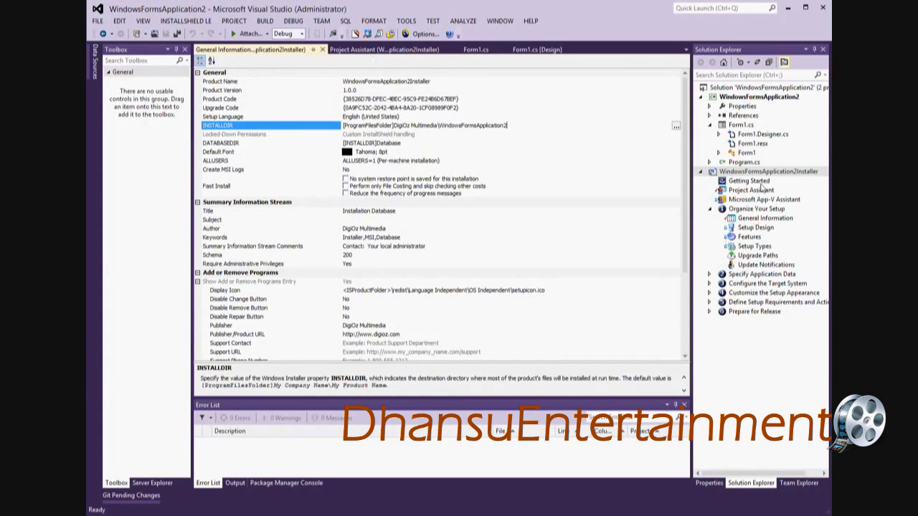
Step: In the Project Assistant's Installation Interview, answer No to the License Agreement dialog and to the Company Name and User Name prompt
{"action": "double_click", "coordinate": [739, 172]}
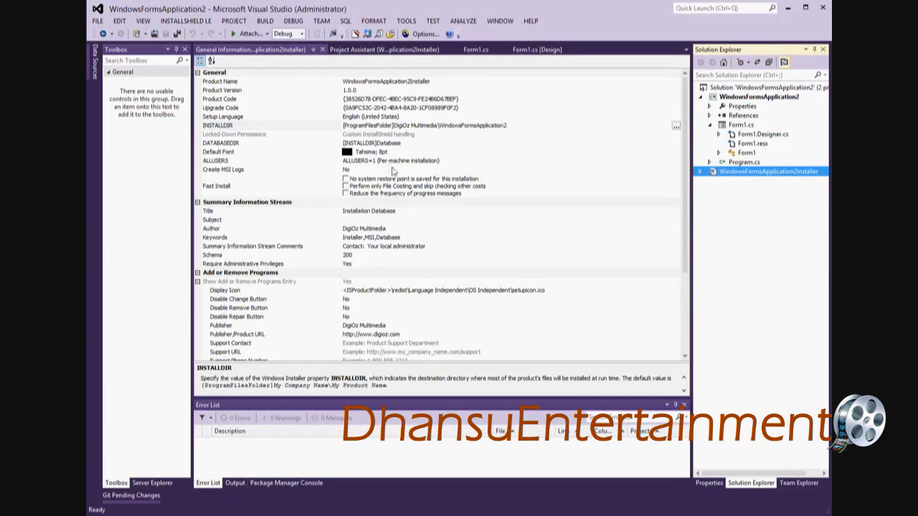
{"action": "double_click", "coordinate": [732, 174]}
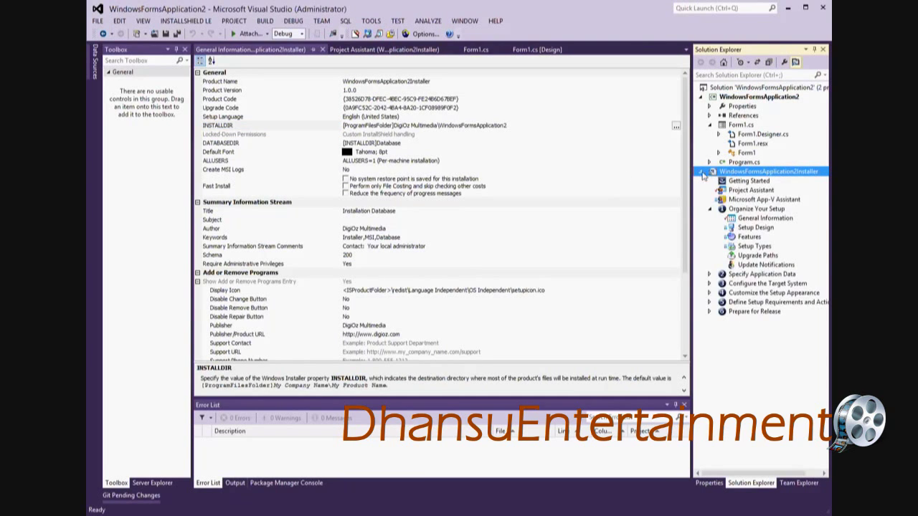
{"action": "double_click", "coordinate": [746, 181]}
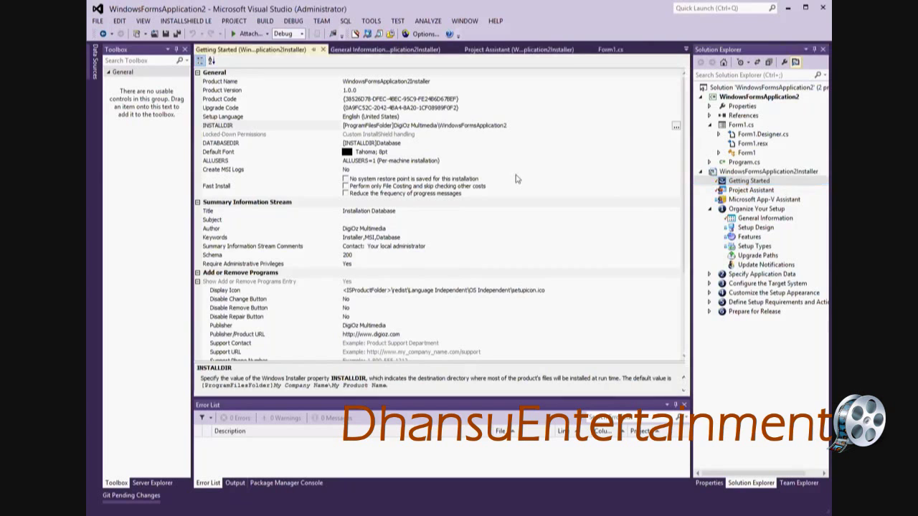
{"action": "double_click", "coordinate": [751, 191]}
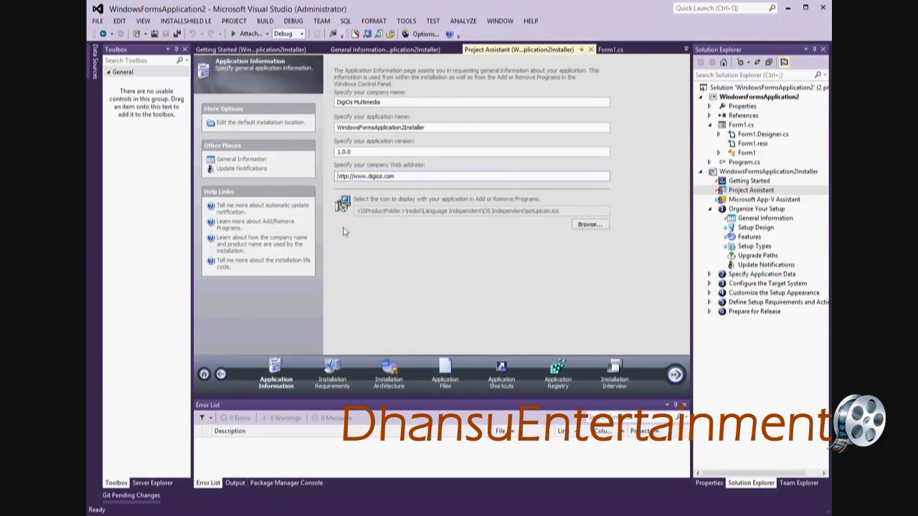
{"action": "left_click", "coordinate": [615, 367]}
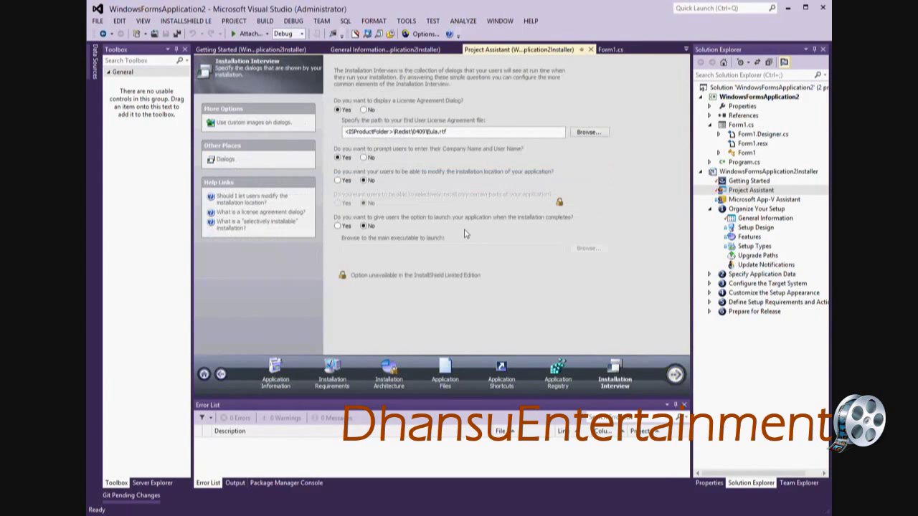
{"action": "left_click", "coordinate": [364, 110]}
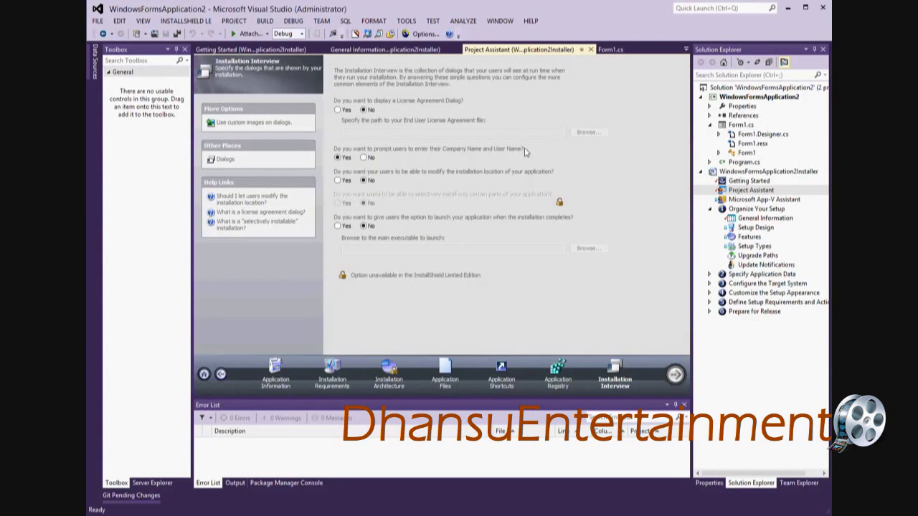
{"action": "left_click", "coordinate": [366, 158]}
Step: Build the whole WindowsFormsApplication2 solution
{"action": "right_click", "coordinate": [765, 90]}
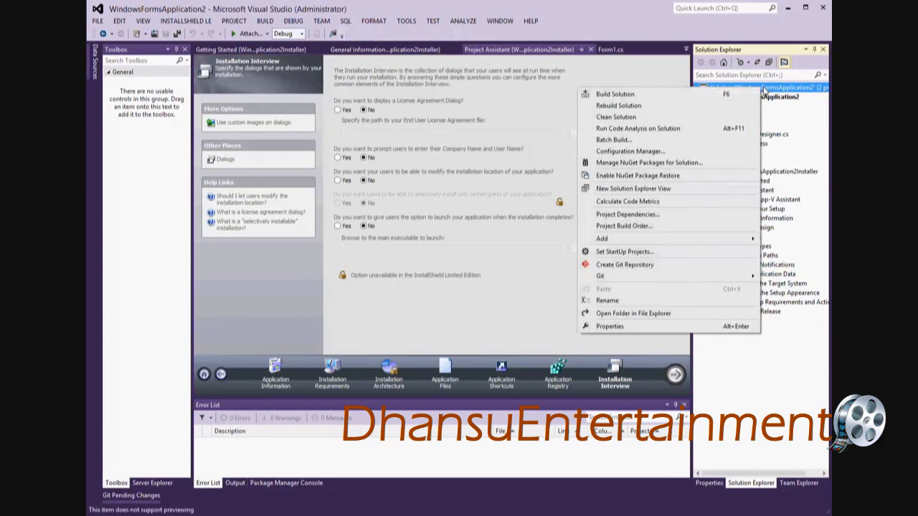
{"action": "left_click", "coordinate": [612, 96]}
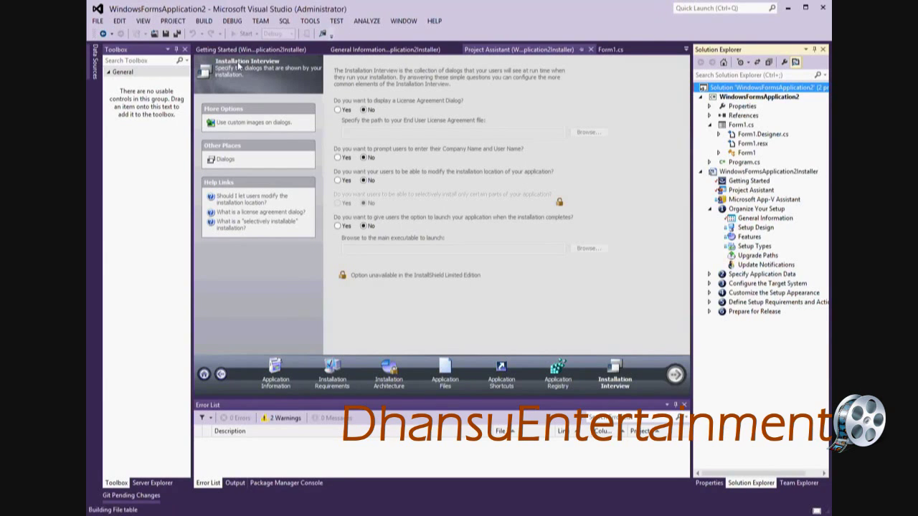
{"action": "left_click", "coordinate": [760, 89]}
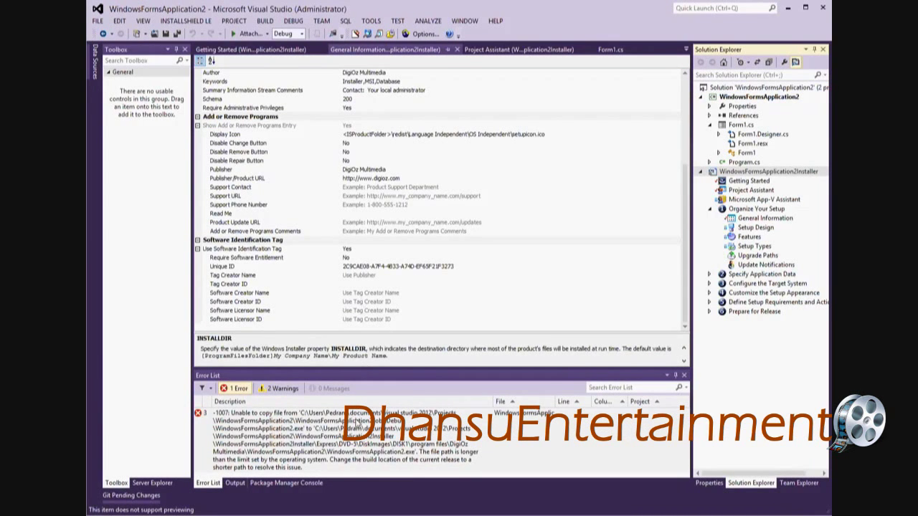
Step: Select the build error about copying the executable, and close the solution
{"action": "left_click", "coordinate": [357, 421]}
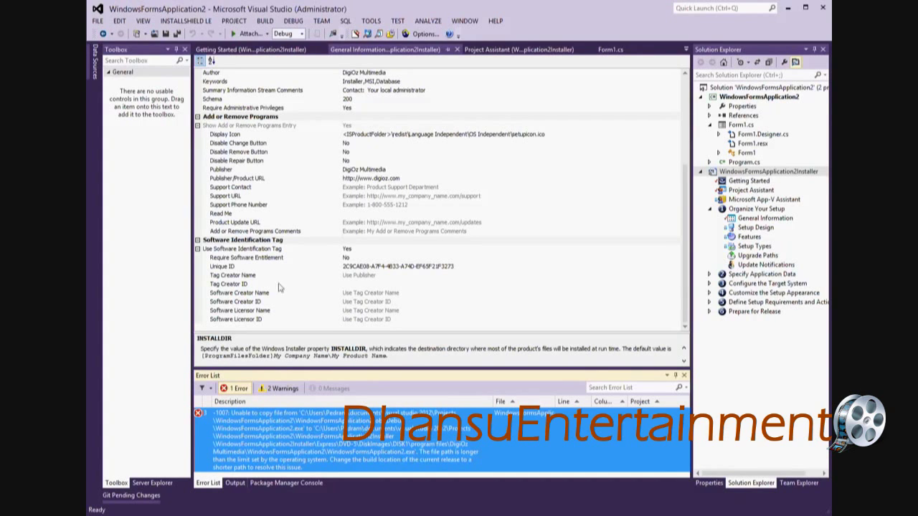
{"action": "left_click", "coordinate": [98, 21]}
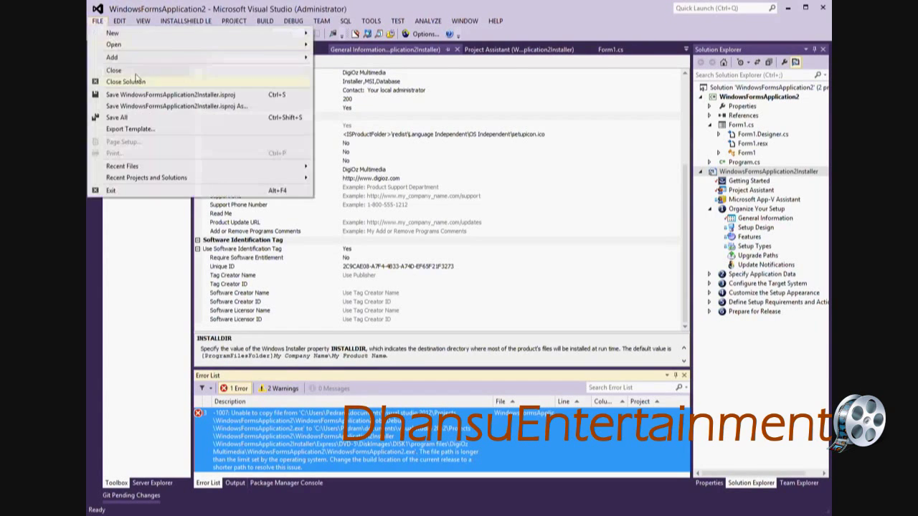
{"action": "left_click", "coordinate": [132, 84]}
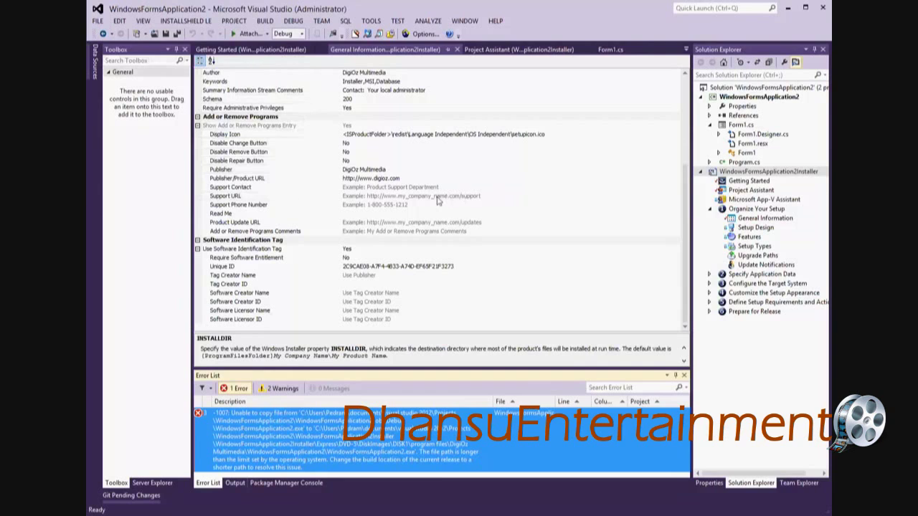